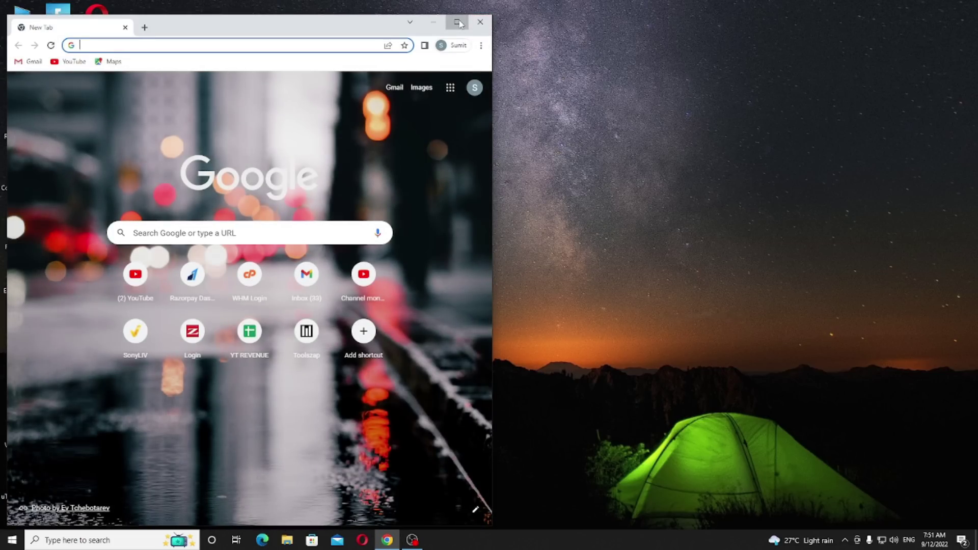
Step: Maximize Chrome and search for 'create google business profile'
left_click(458, 22)
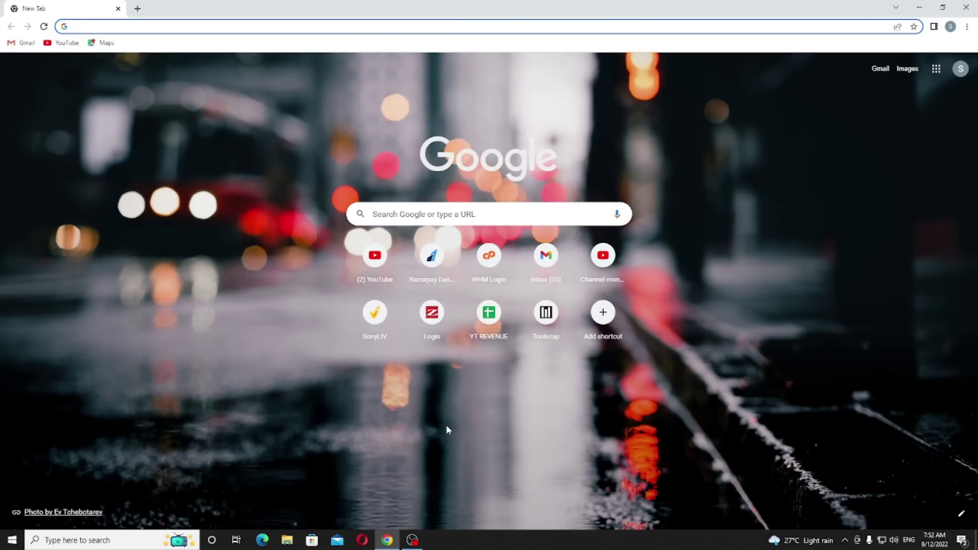
type("create google b")
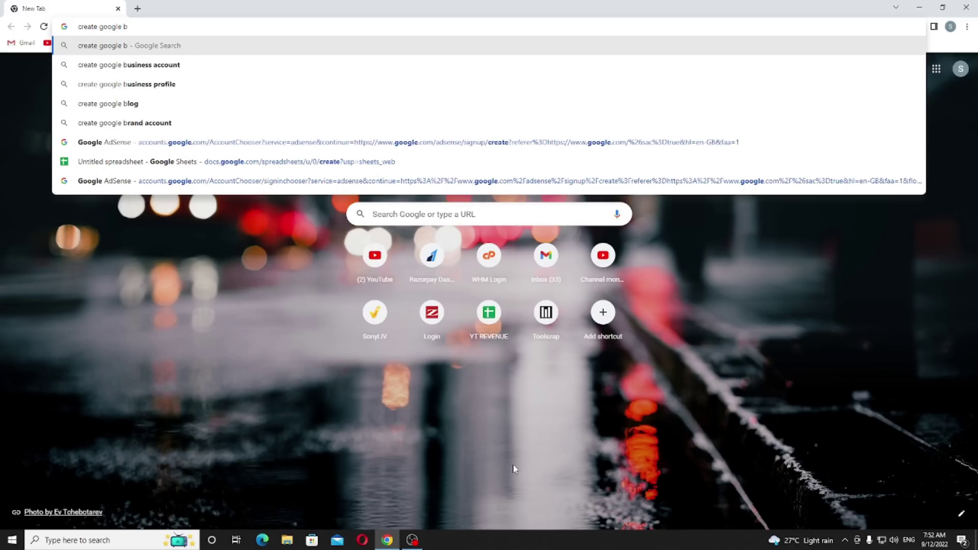
left_click(227, 88)
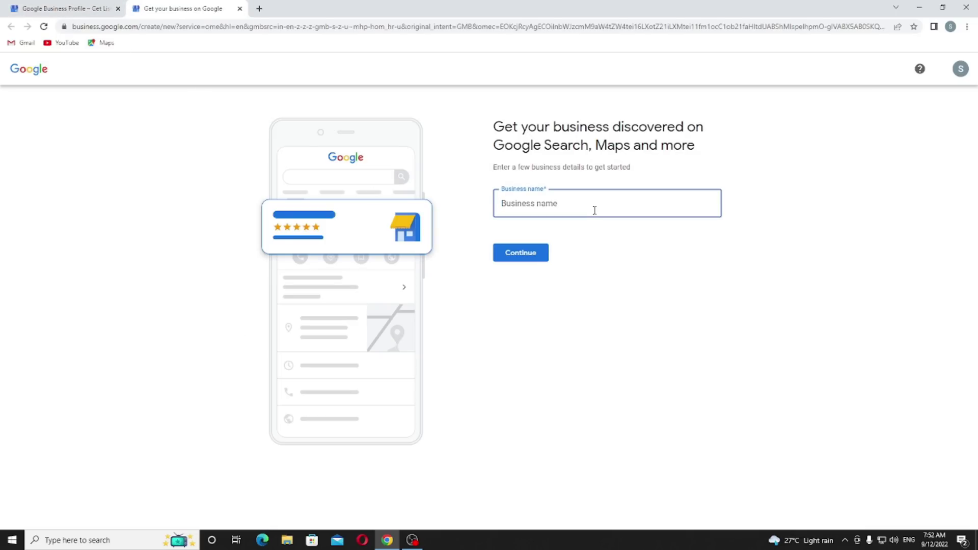
type("Ex")
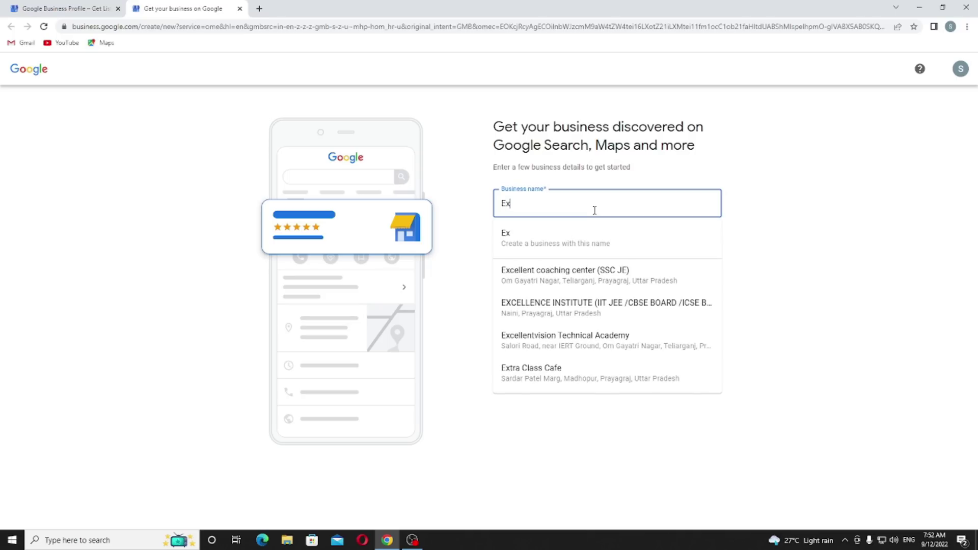
type("am")
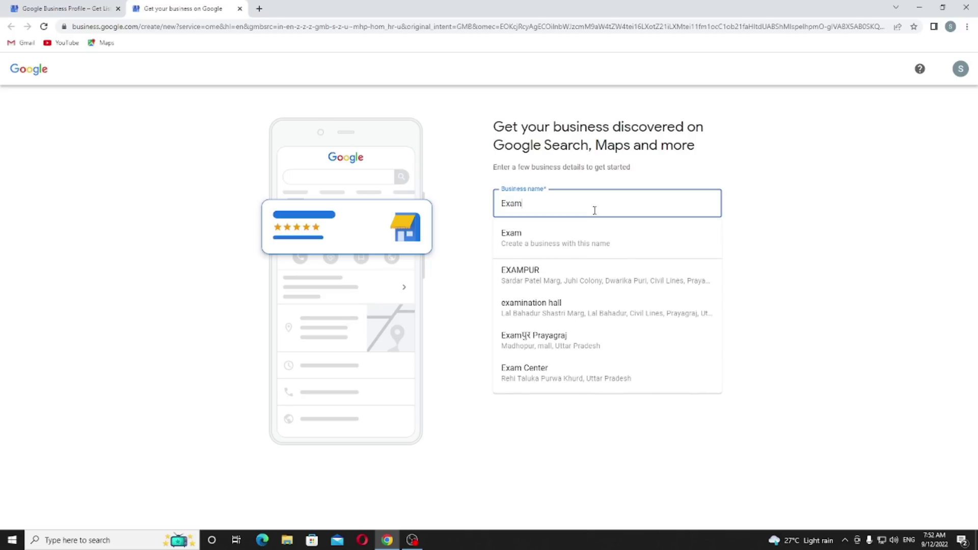
type("ple")
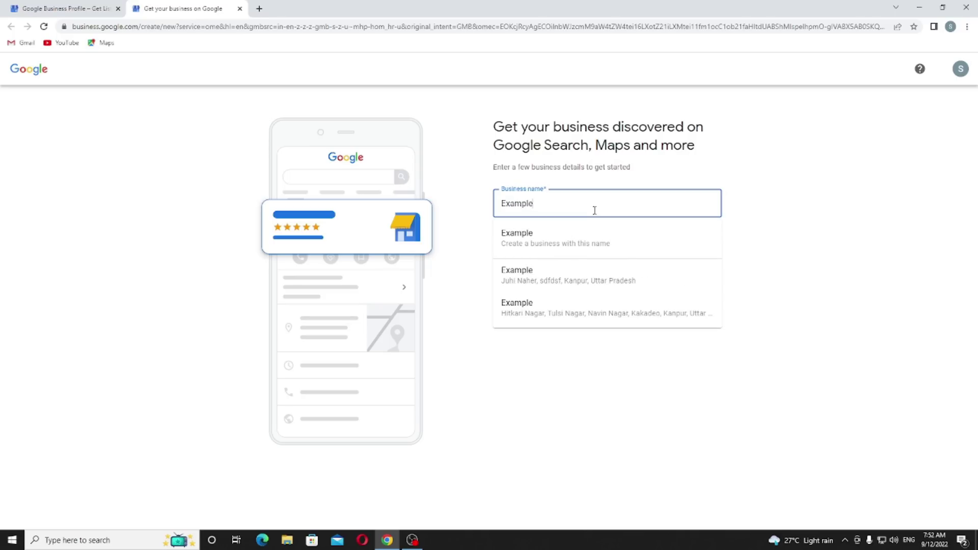
Step: Create a new business named 'Example' and submit the name
left_click(595, 232)
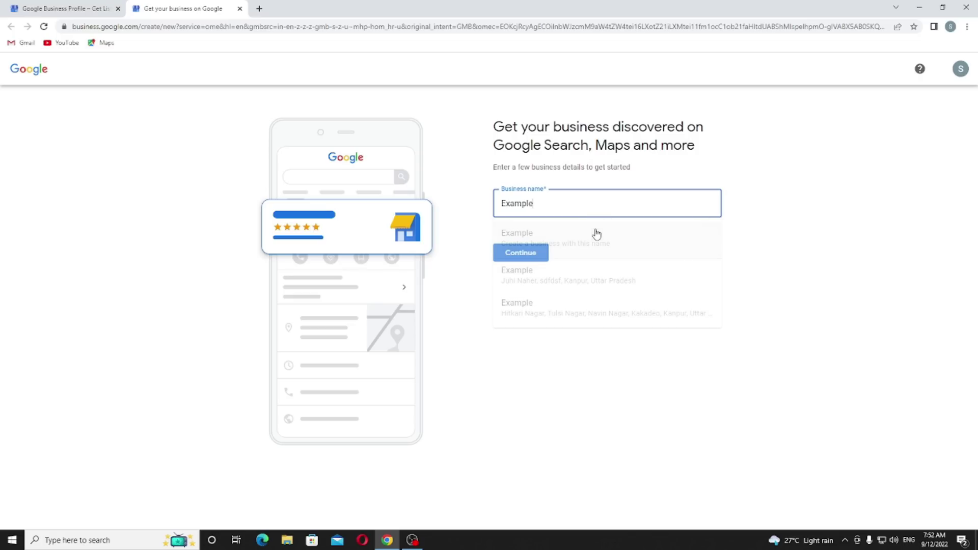
left_click(539, 254)
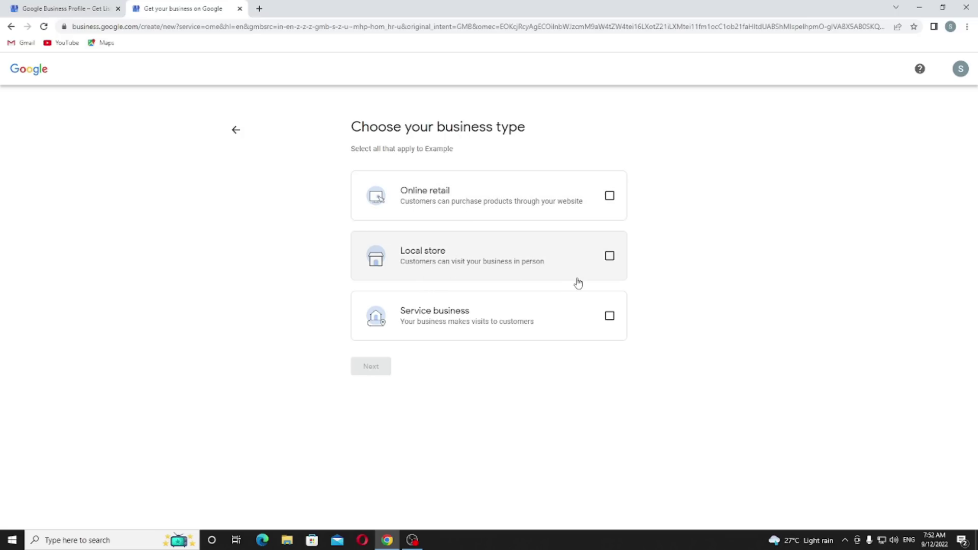
Step: Select Online retail, Local store and Service business as Example's business types
left_click(453, 327)
left_click(486, 252)
left_click(484, 203)
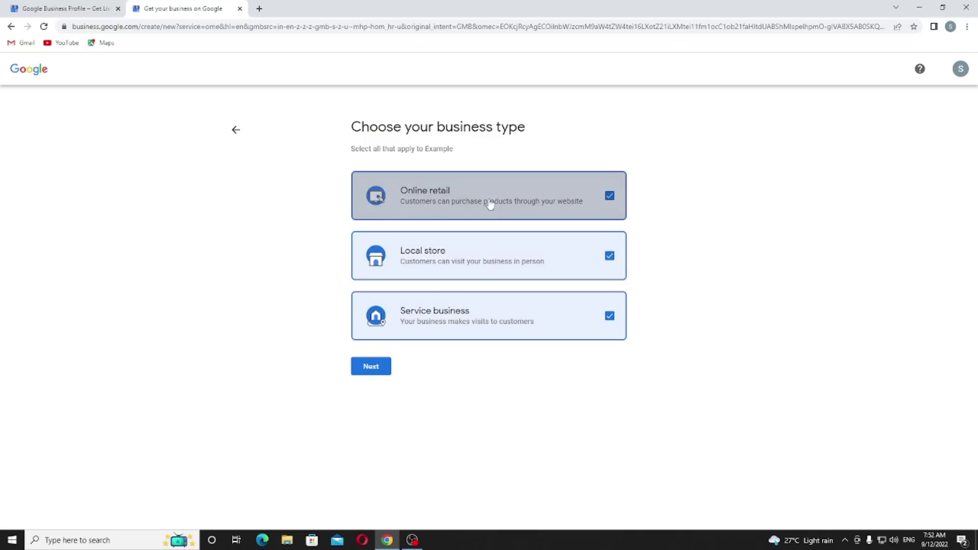
left_click(374, 368)
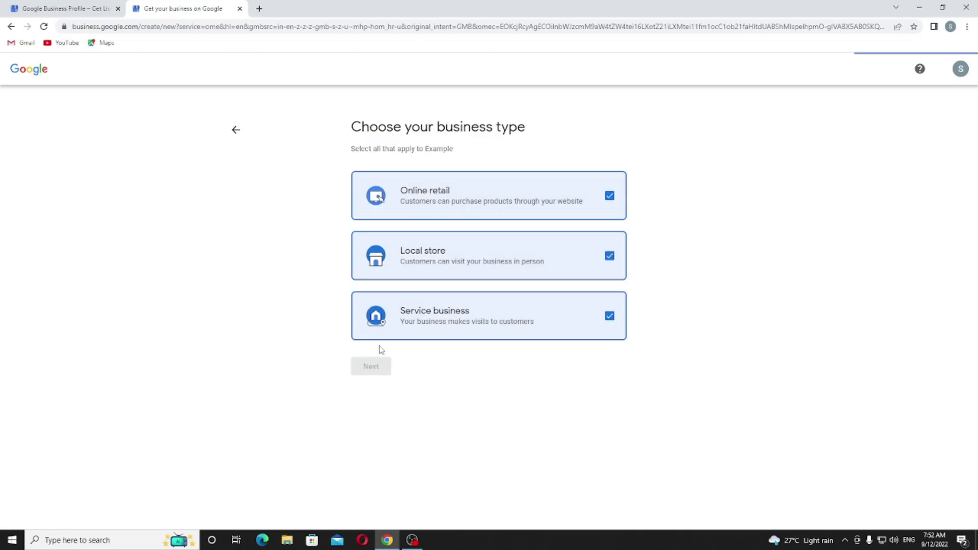
left_click(565, 188)
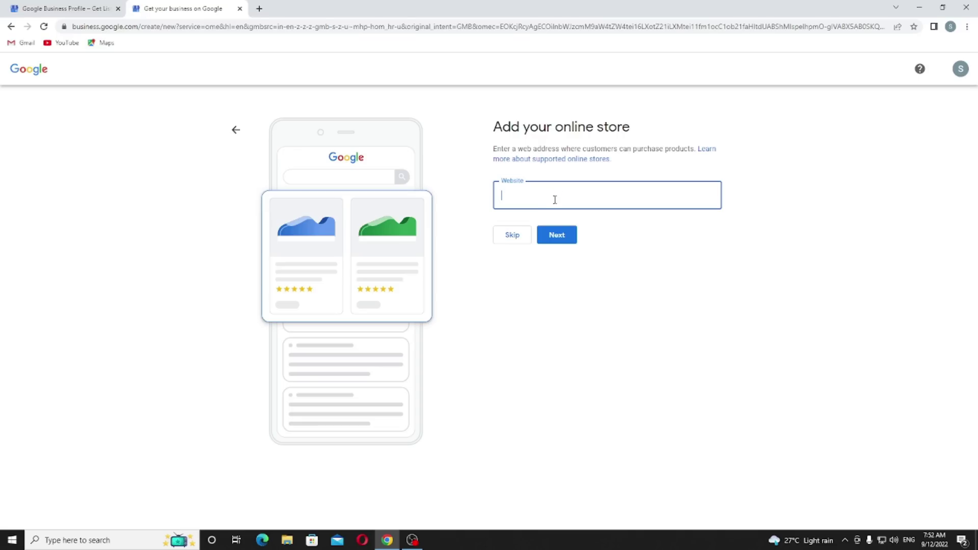
type("exampl")
type("e.c")
type("om")
Step: Submit example.com as the online store website
left_click(562, 235)
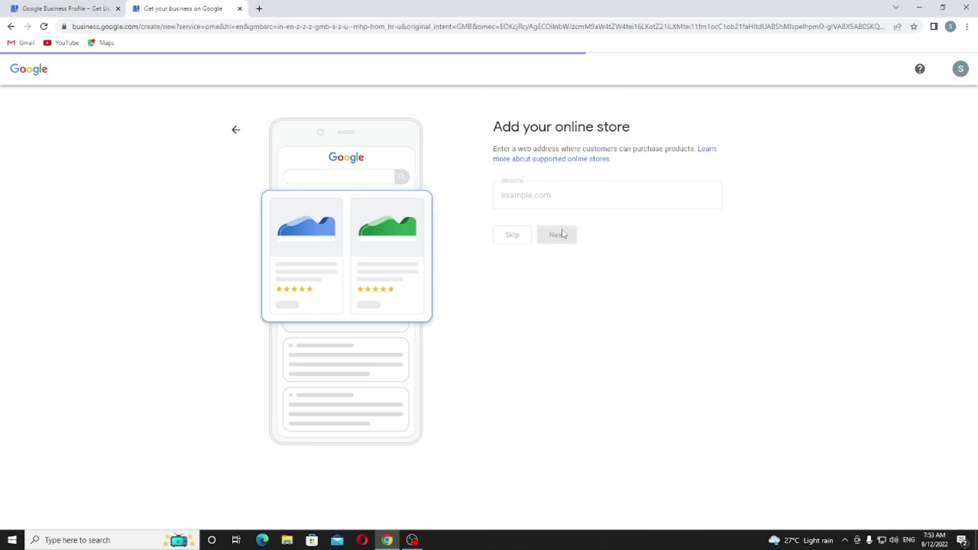
left_click(557, 198)
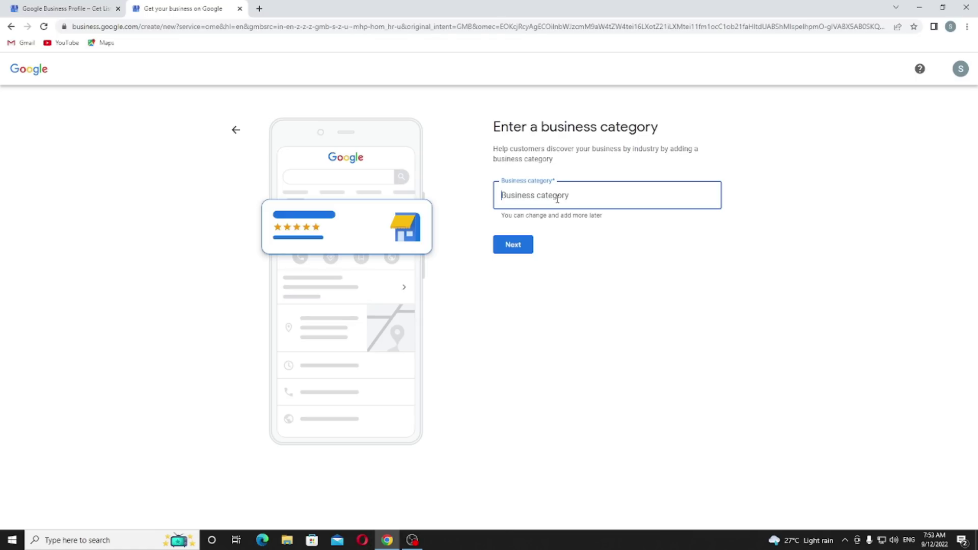
type("wat")
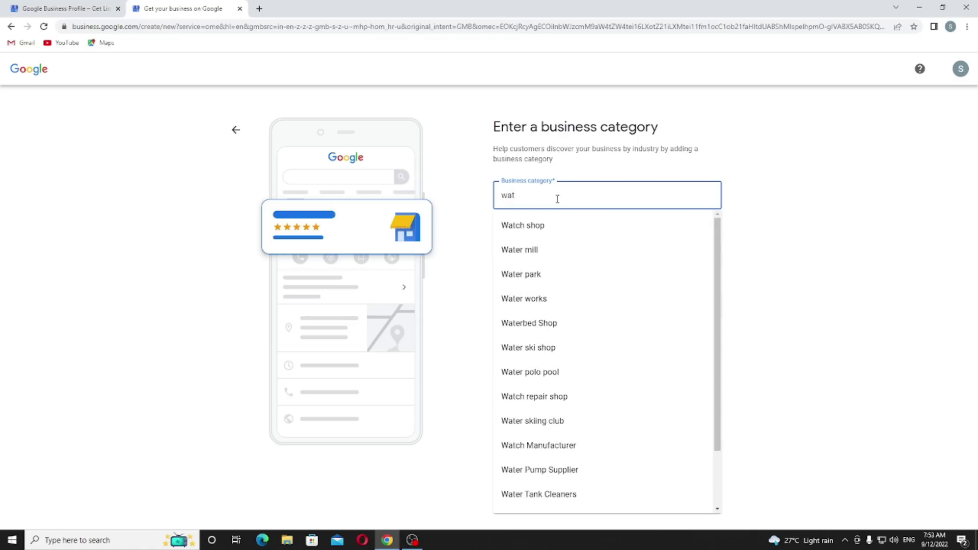
Step: Set the business category to Watch shop and continue
key("BackSpace")
key("BackSpace")
key("BackSpace")
type("clo")
key("BackSpace")
key("BackSpace")
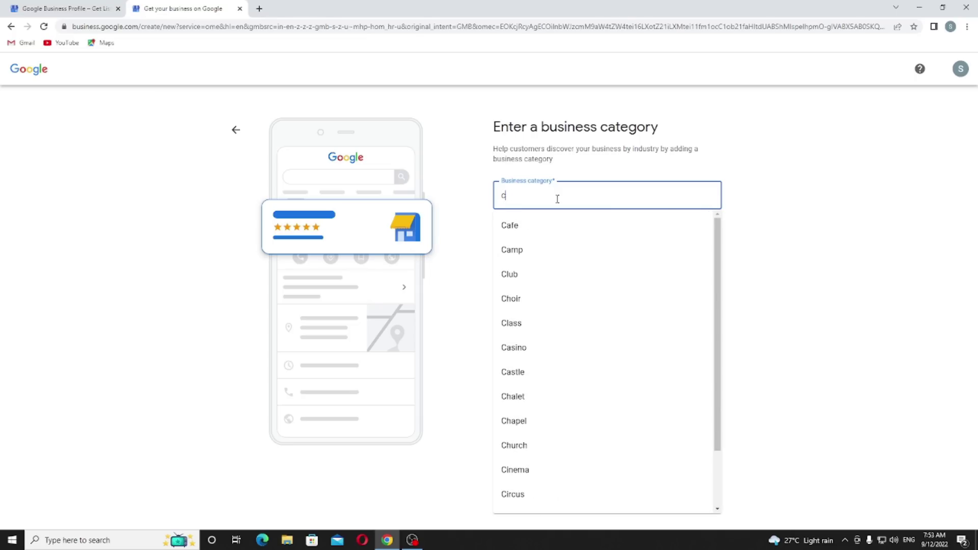
key("BackSpace")
type("wat")
left_click(526, 226)
left_click(523, 245)
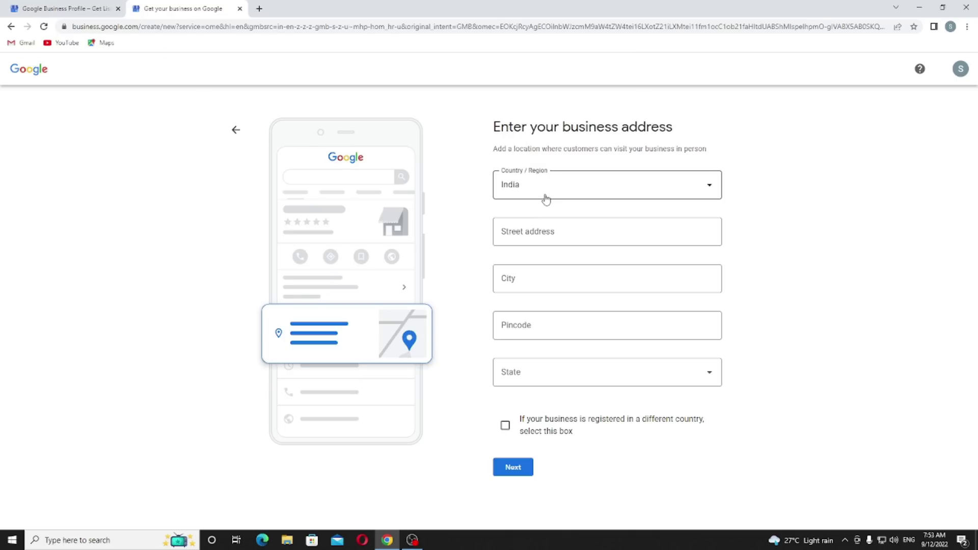
Step: Submit the business address with pincode 226024 and state Uttar Pradesh
left_click(539, 230)
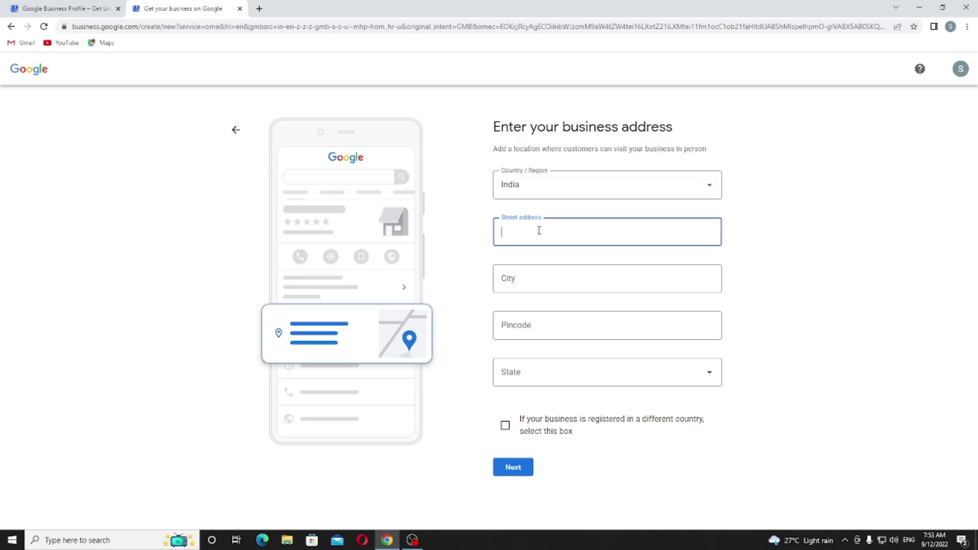
type("example")
key("Tab")
key("Tab")
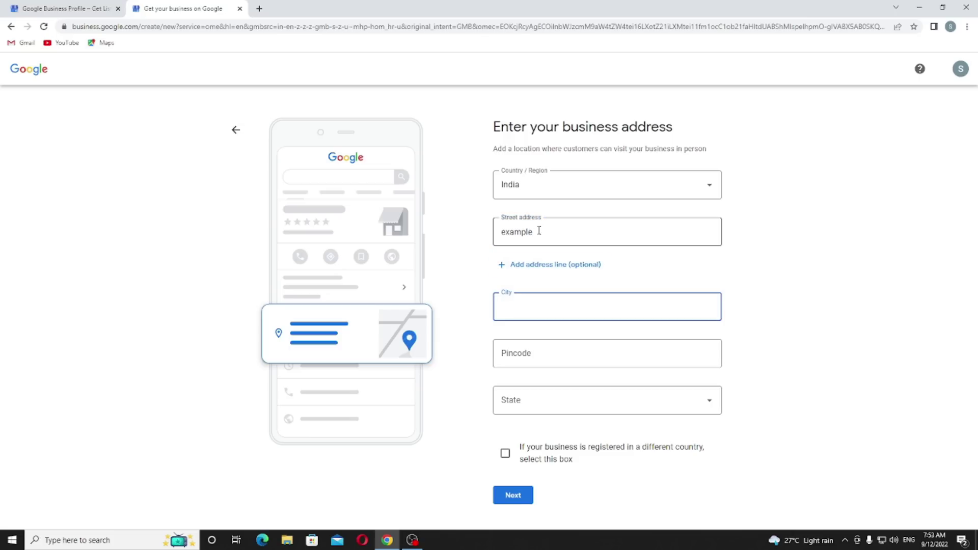
type("example")
key("Tab")
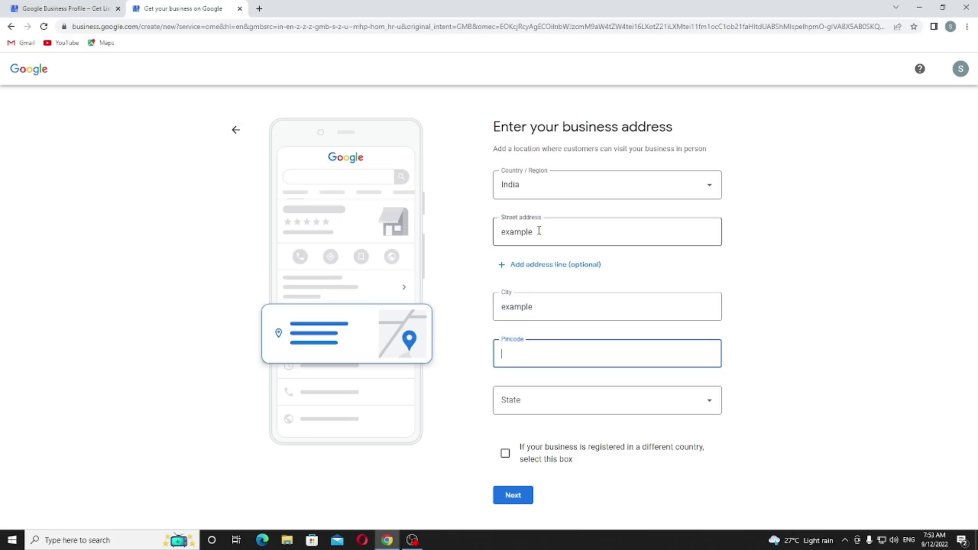
type("226024")
left_click(577, 400)
scroll(570, 358, "down", 3)
scroll(568, 357, "down", 5)
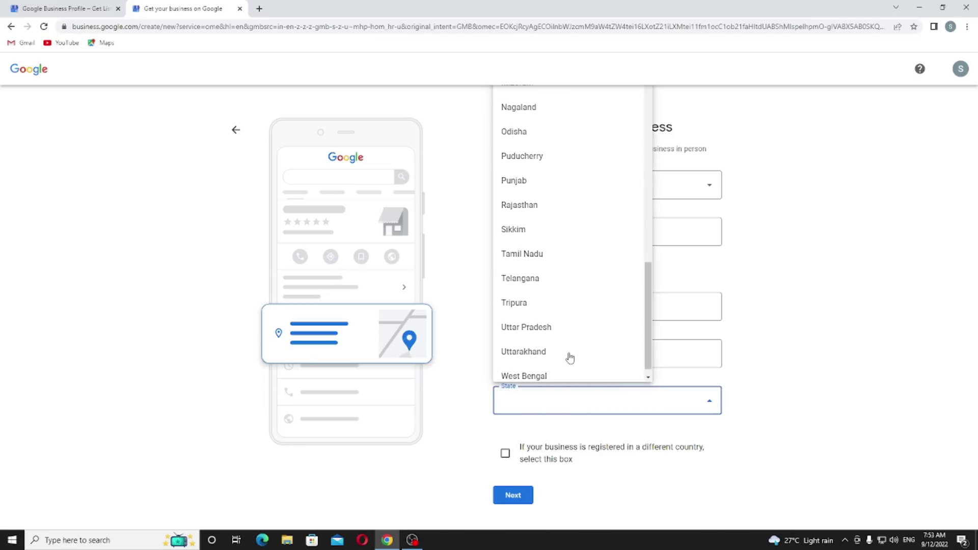
left_click(557, 327)
left_click(511, 495)
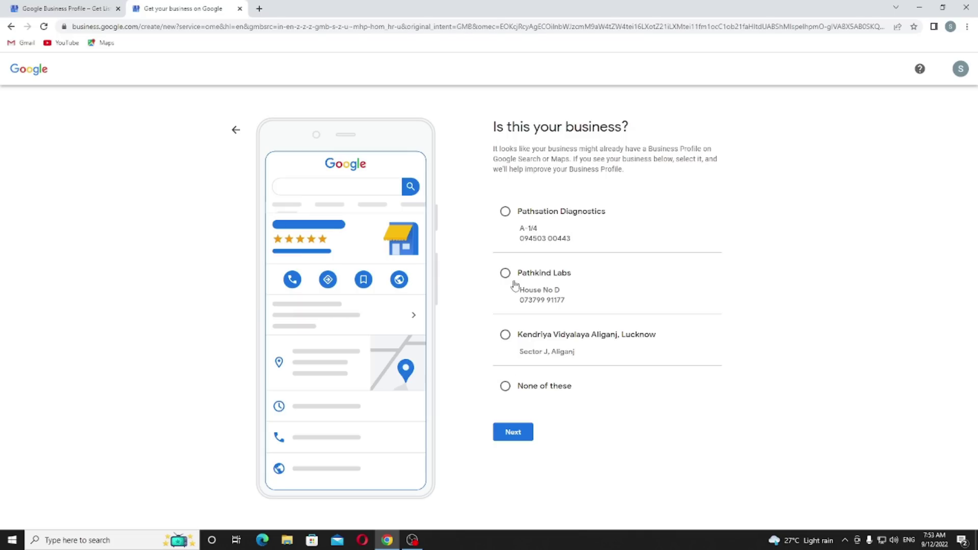
Step: Claim none of the suggested listings and place the map marker near Sector-A
left_click(505, 386)
left_click(513, 440)
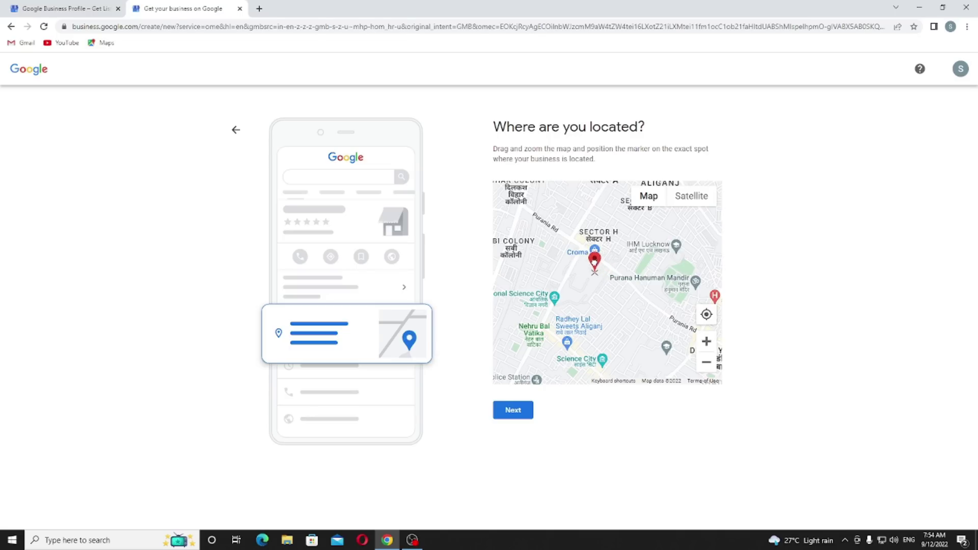
mouse_move(610, 278)
left_mouse_down()
mouse_move(572, 205)
mouse_move(537, 211)
mouse_move(607, 222)
left_mouse_up()
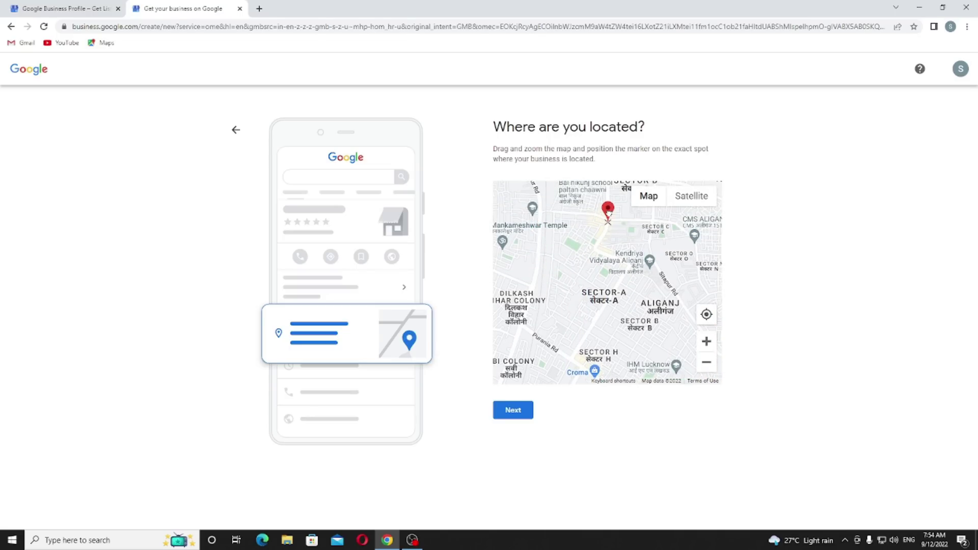
left_click(524, 412)
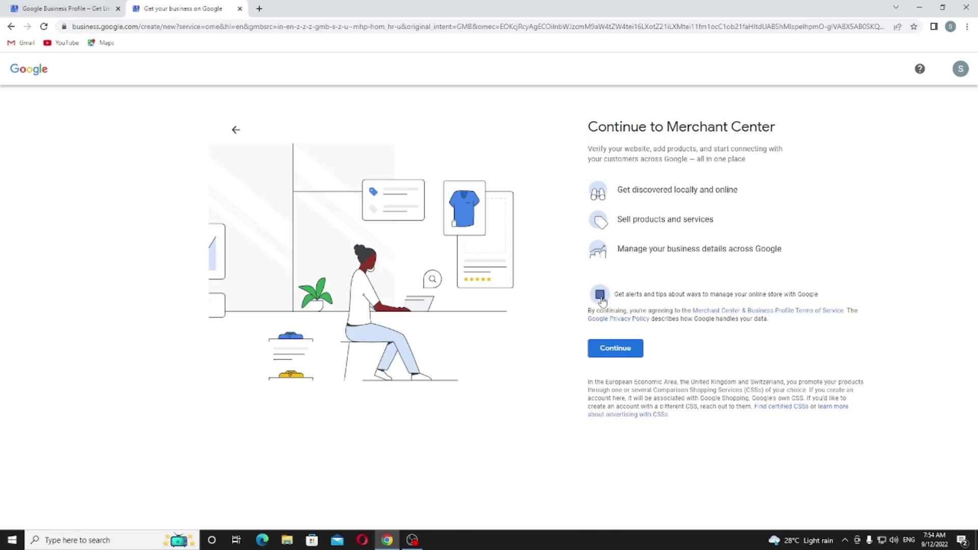
Step: Opt in to tips and alerts and create the linked Merchant Center account
left_click(600, 294)
left_click(612, 344)
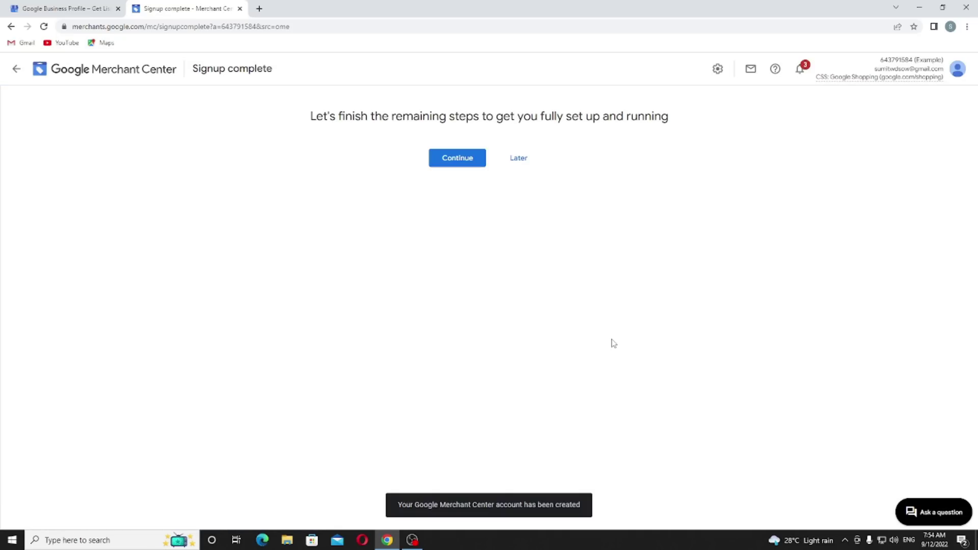
Step: Postpone the remaining Merchant Center setup and page through the account issues
left_click(525, 161)
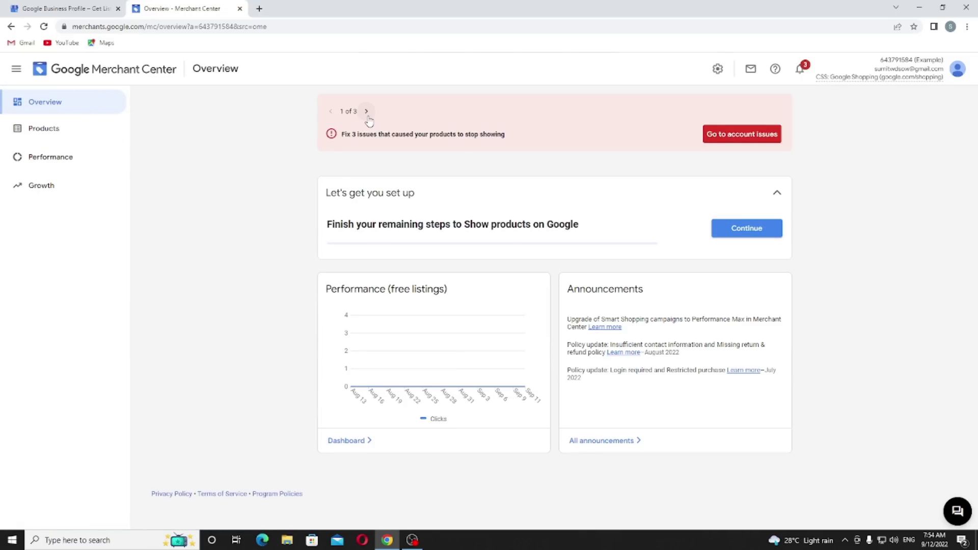
left_click(367, 112)
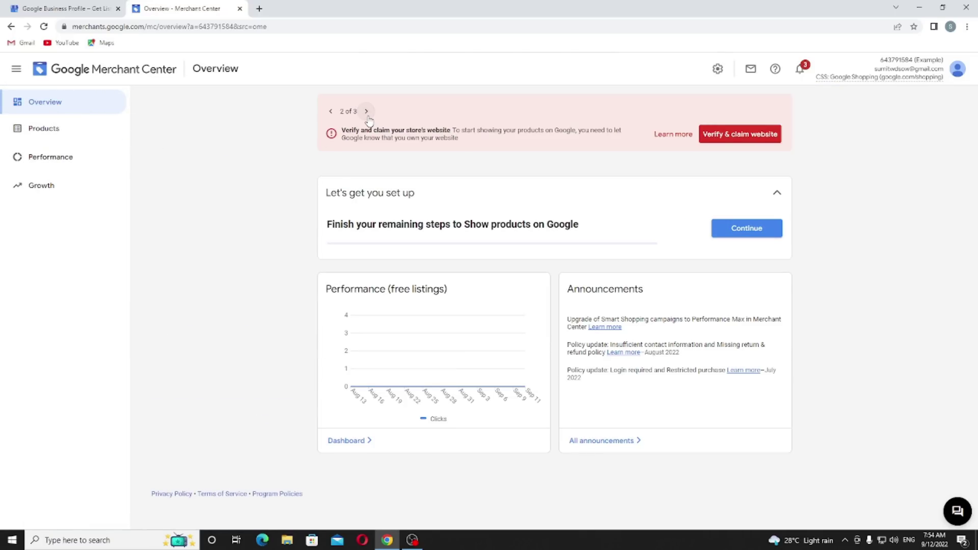
left_click(331, 111)
left_click(331, 111)
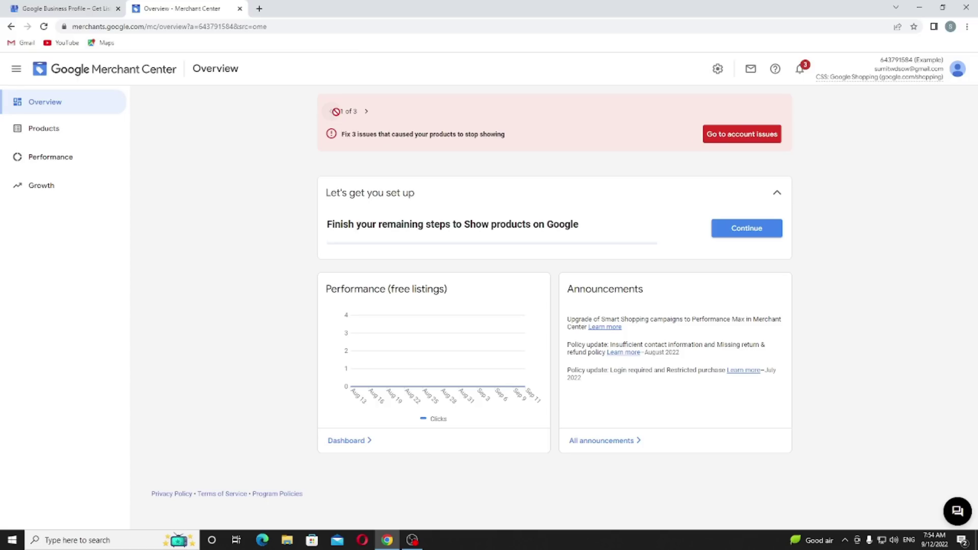
Step: Collapse the Merchant Center sidebar and switch between the Business Profile and Merchant Center tabs
left_click(18, 70)
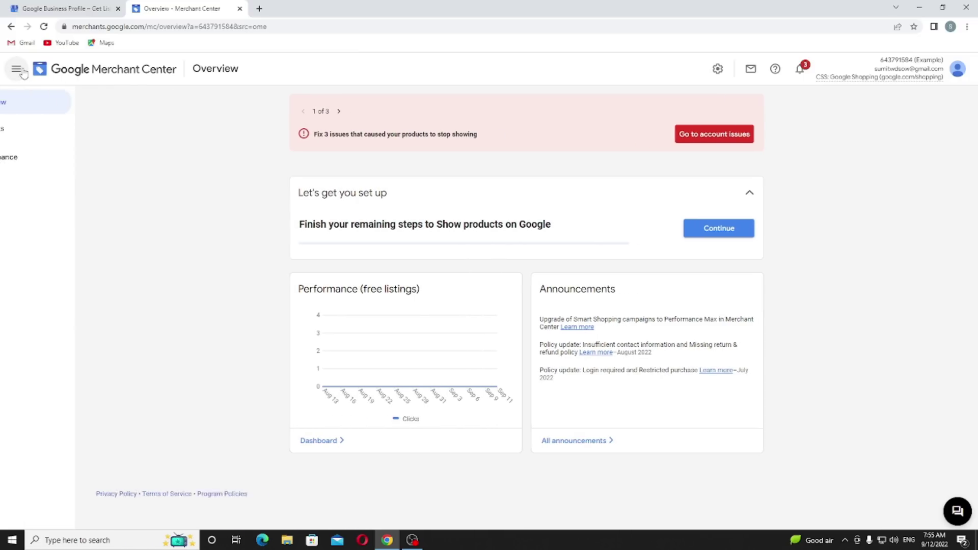
left_click(99, 8)
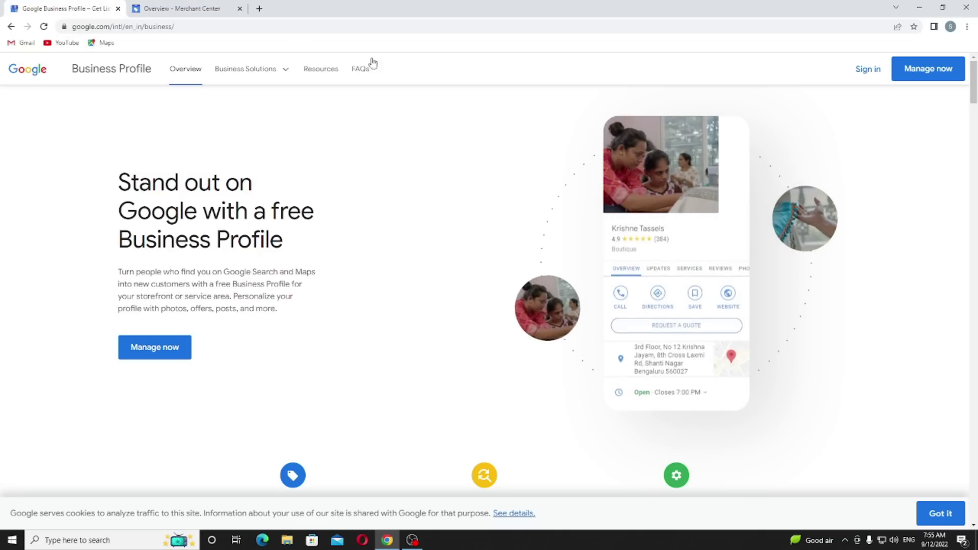
left_click(205, 5)
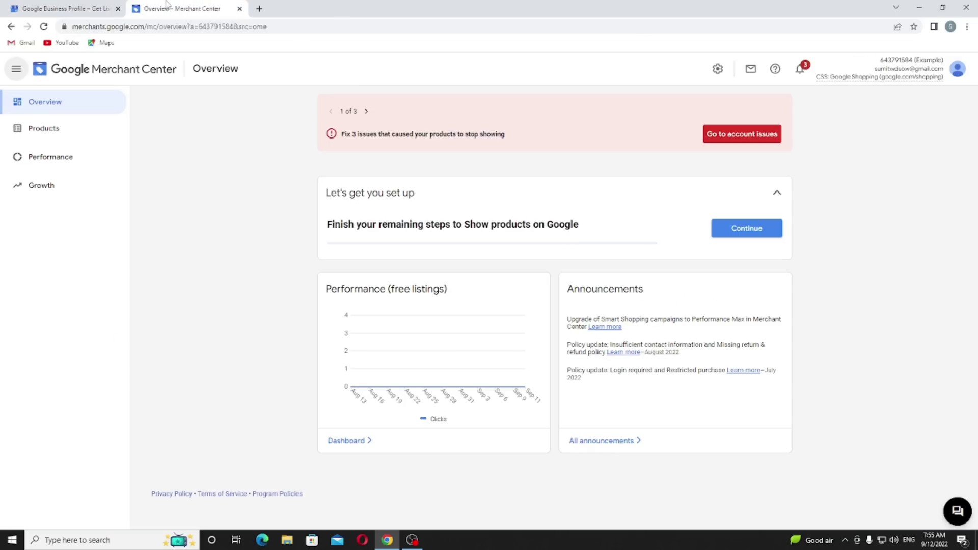
Step: Stay on the Example dashboard, dismiss the survey, and start verifying the business
left_click(38, 8)
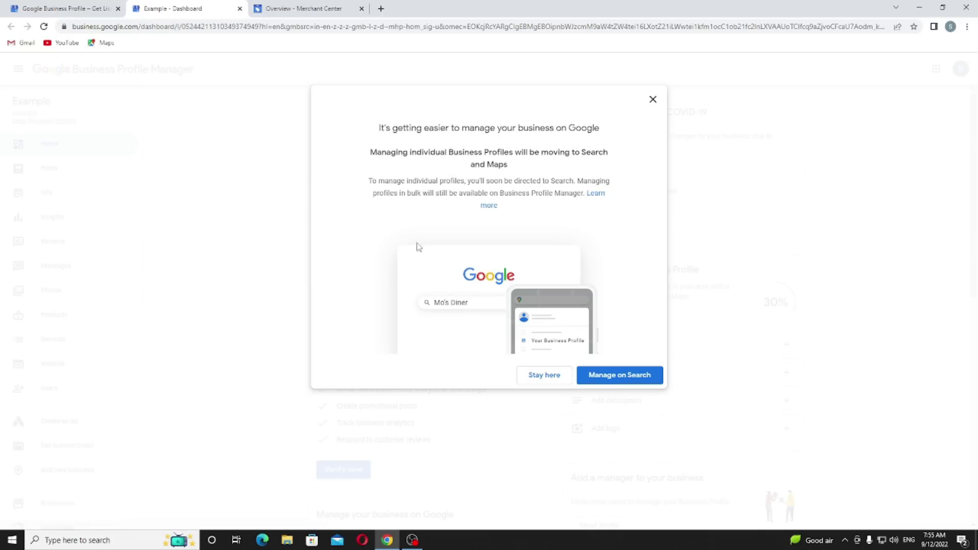
left_click(535, 375)
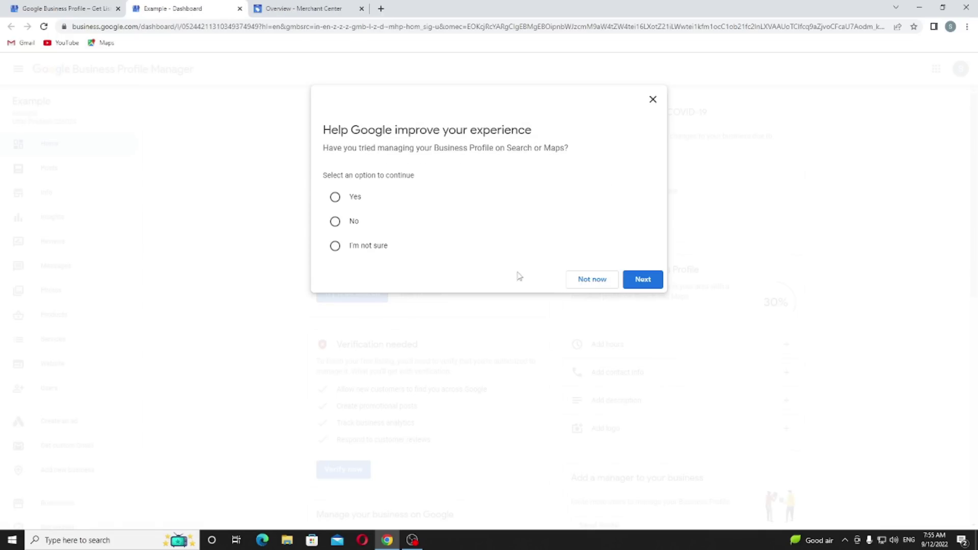
left_click(379, 246)
left_click(602, 281)
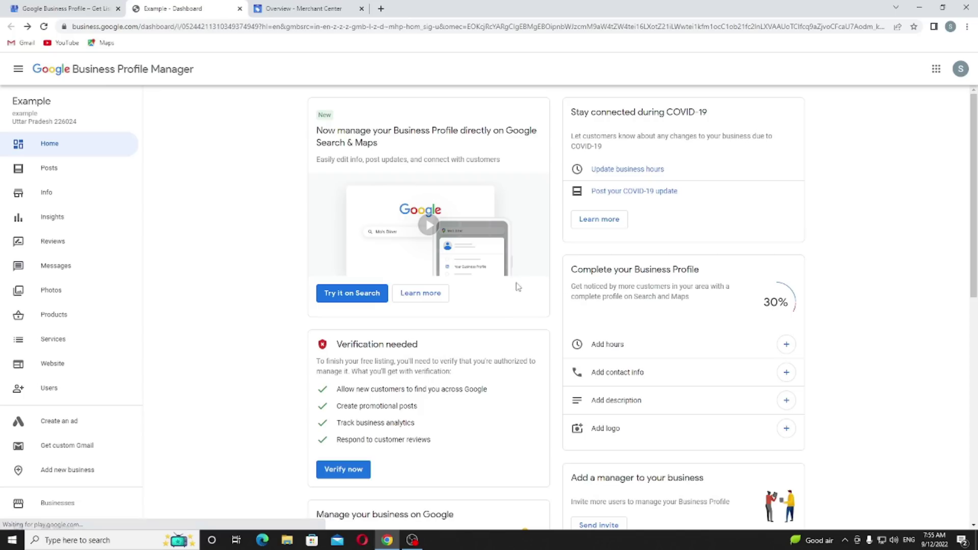
mouse_move(46, 114)
scroll(279, 291, "down", 3)
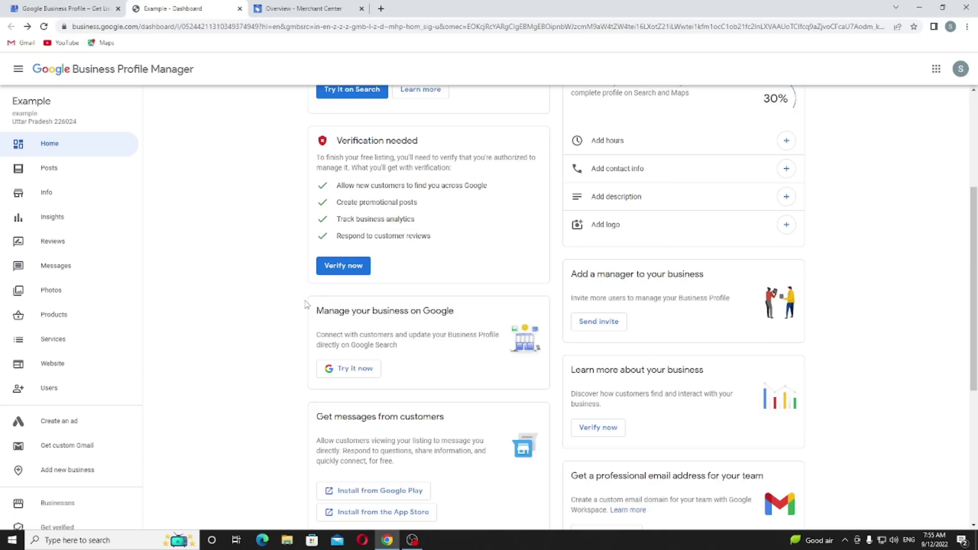
left_click(343, 267)
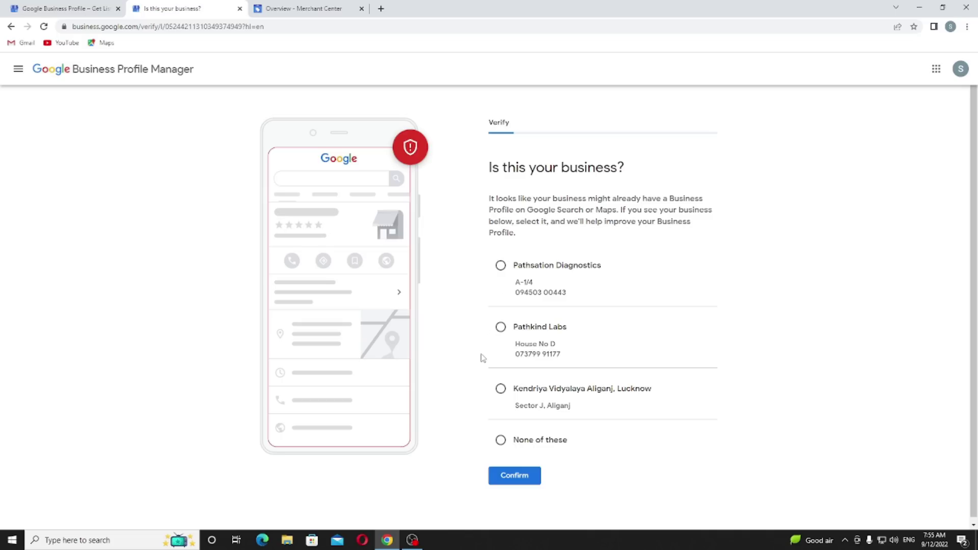
Step: Confirm that none of the suggested existing listings match, then start the postcard contact name
left_click(515, 442)
left_click(514, 475)
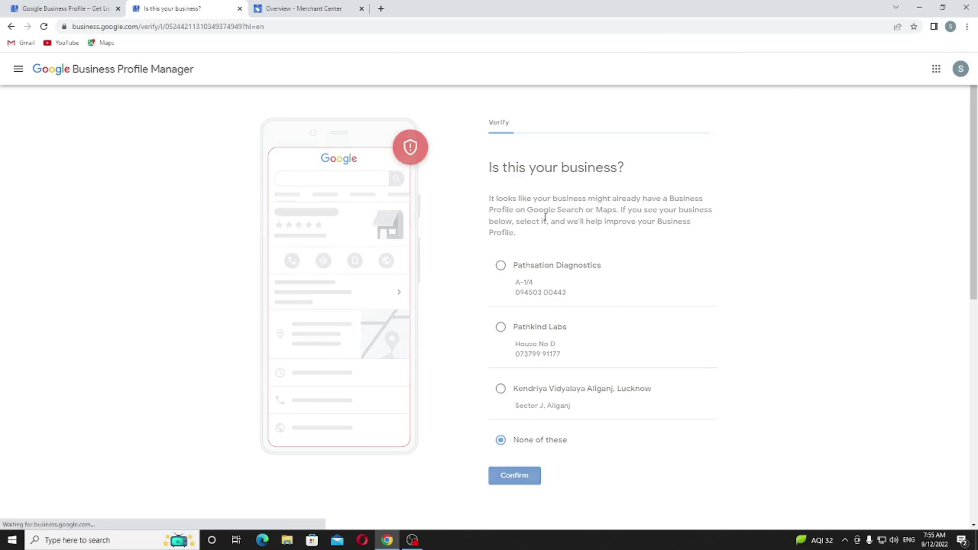
left_click(539, 334)
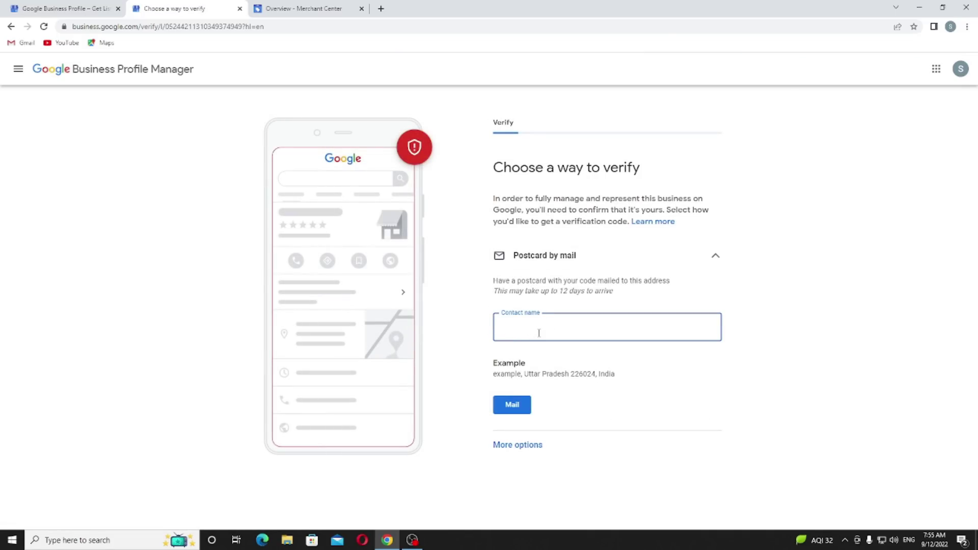